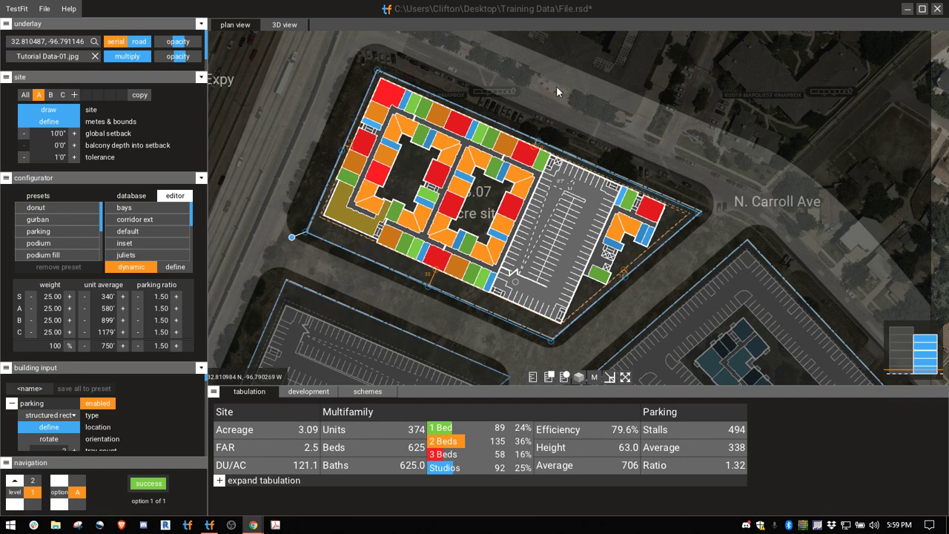
# In manual mode, delete the north corridor segment enclosing the westernmost courtyard and regenerate the unit layout.
pyautogui.click(538, 95)
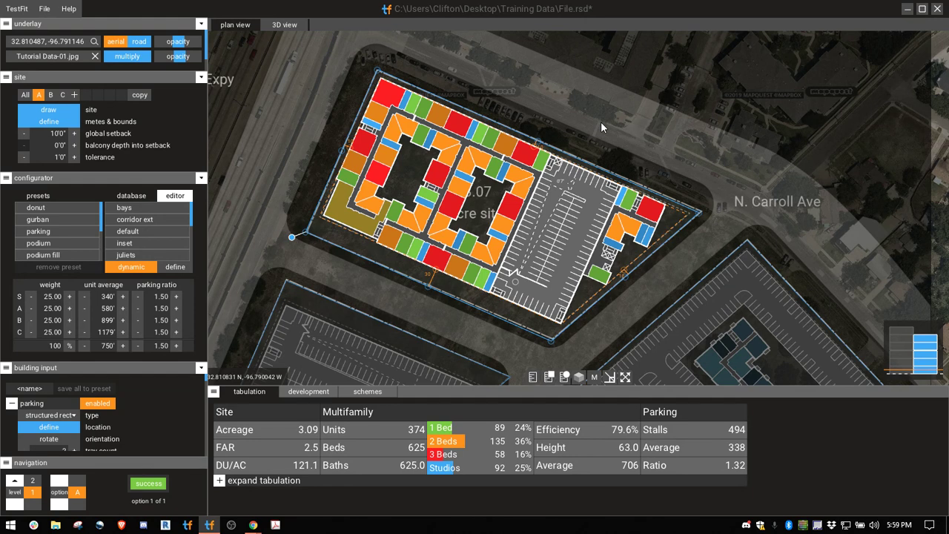
pyautogui.moveTo(601, 122); pyautogui.dragTo(615, 132, button='middle')
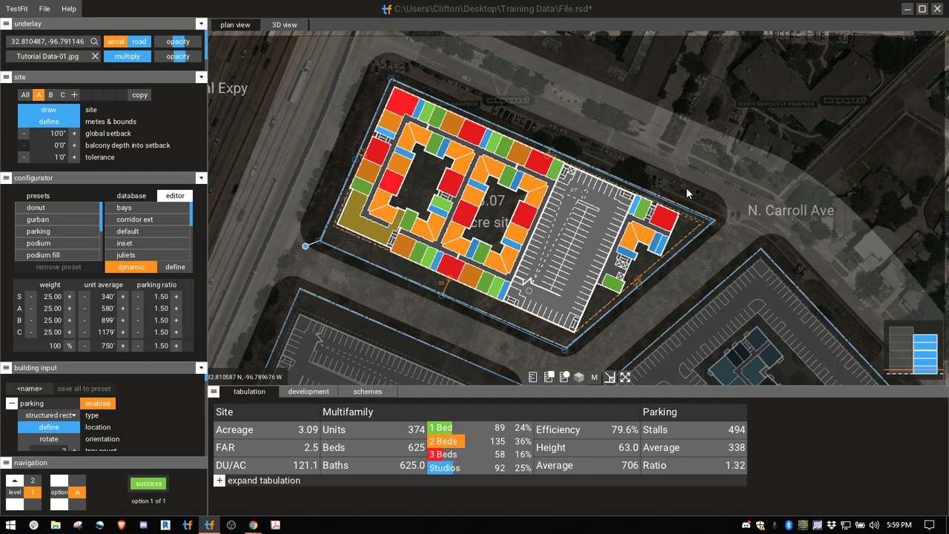
pyautogui.click(594, 378)
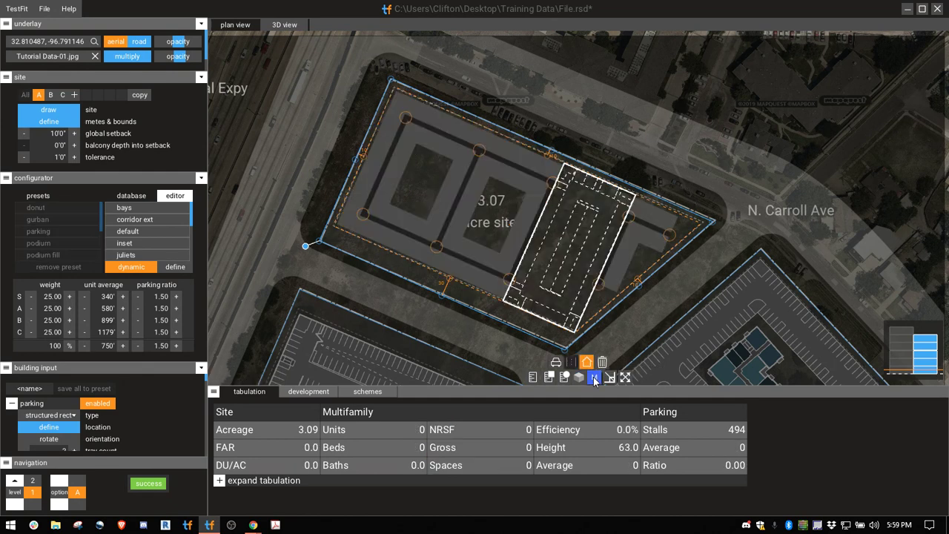
pyautogui.moveTo(661, 291); pyautogui.dragTo(678, 288, button='middle')
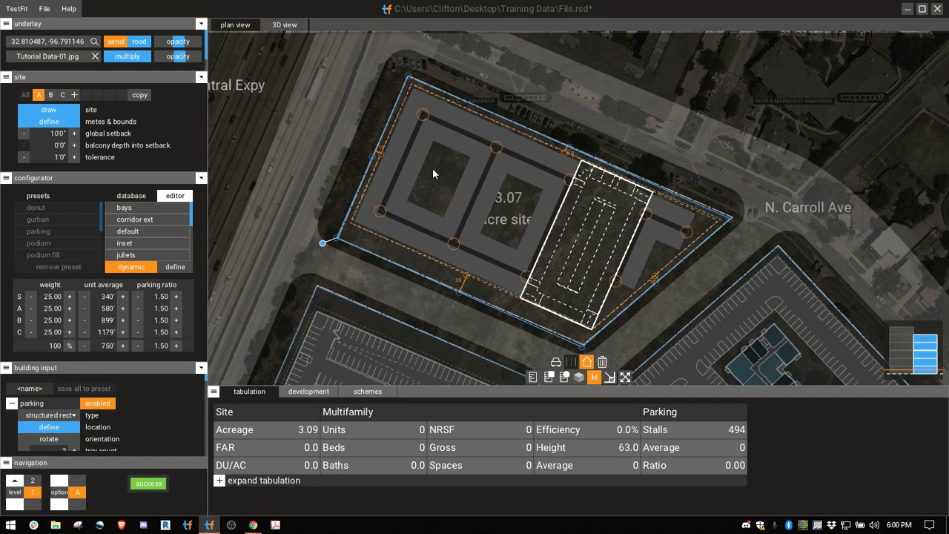
pyautogui.click(492, 204)
pyautogui.scroll(1, 387, 276)
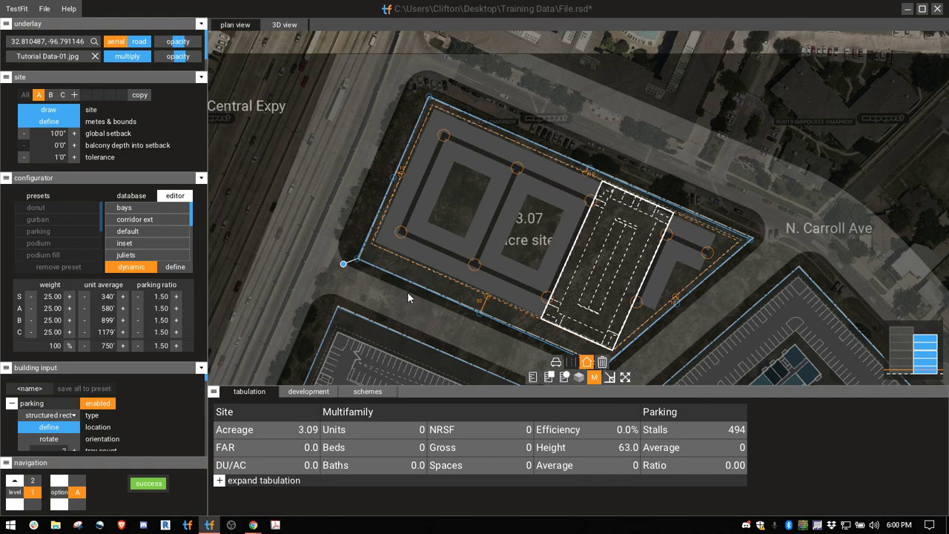
pyautogui.scroll(1, 446, 222)
pyautogui.scroll(1, 447, 225)
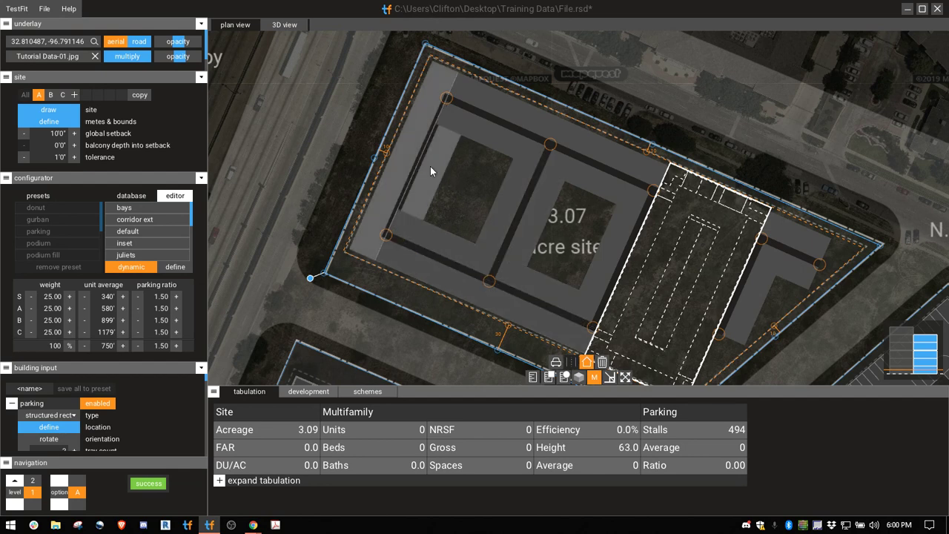
pyautogui.moveTo(474, 189); pyautogui.dragTo(455, 201, button='middle')
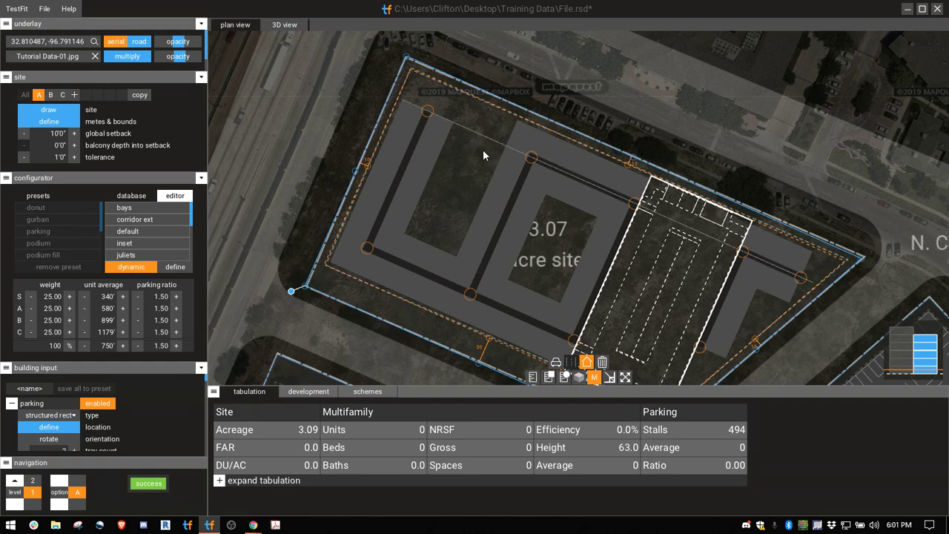
pyautogui.click(474, 160)
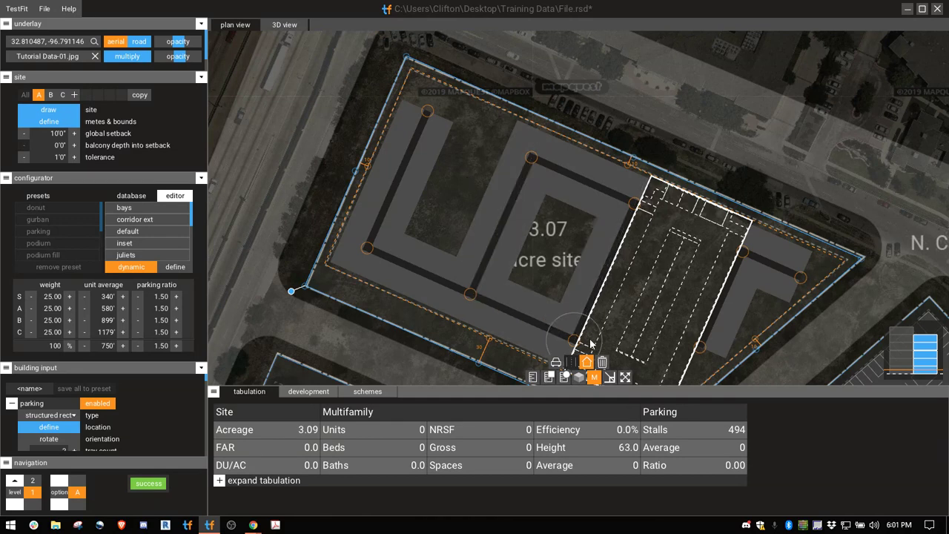
pyautogui.click(597, 379)
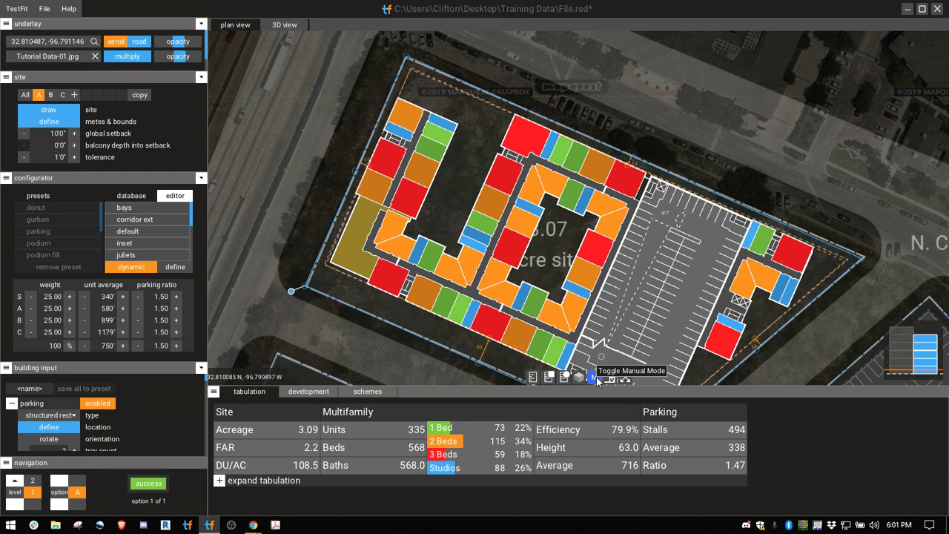
# Extend the free end of the westernmost corridor north towards the setback line and regenerate the units.
pyautogui.click(597, 379)
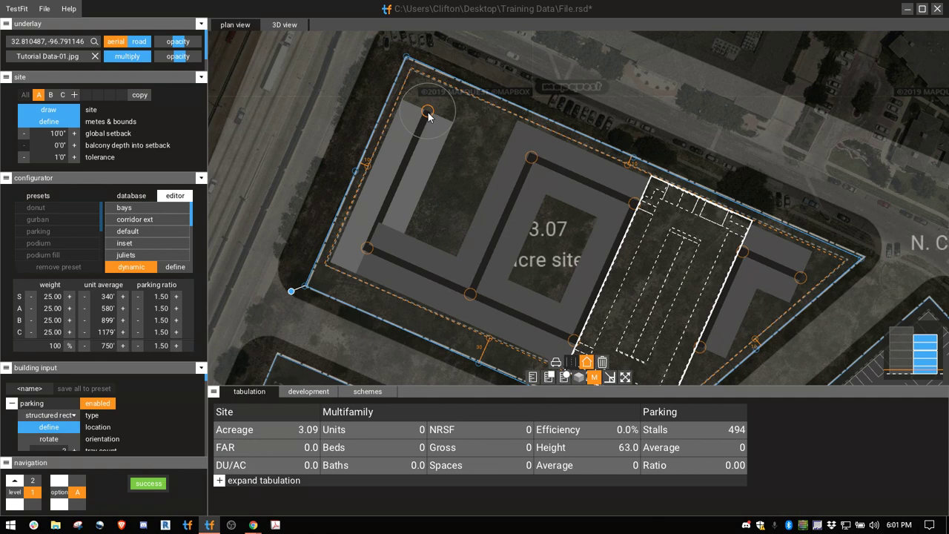
pyautogui.click(428, 111)
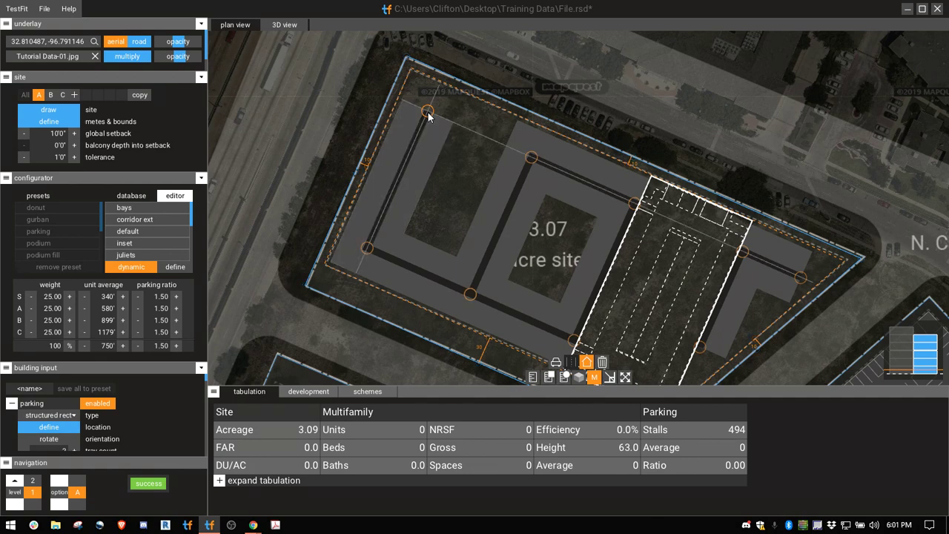
pyautogui.moveTo(428, 115); pyautogui.dragTo(435, 93)
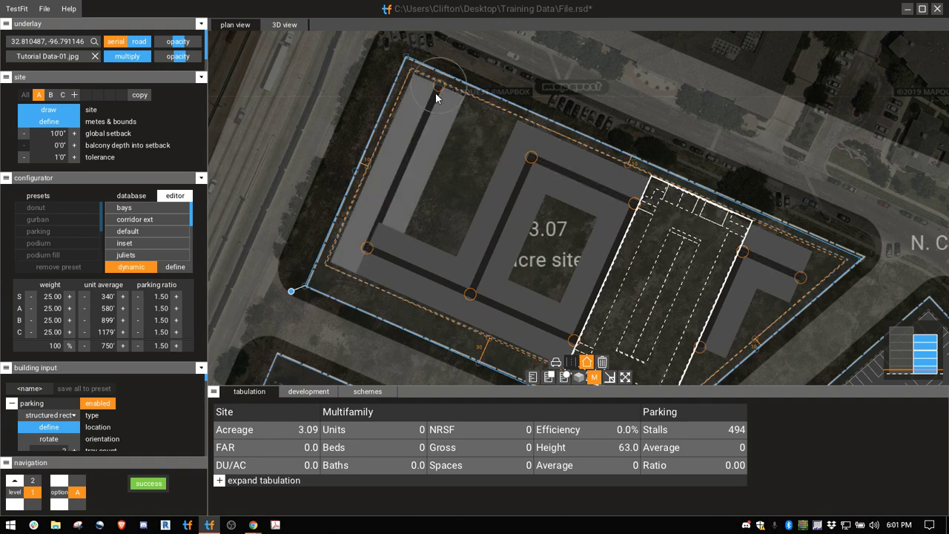
pyautogui.click(595, 378)
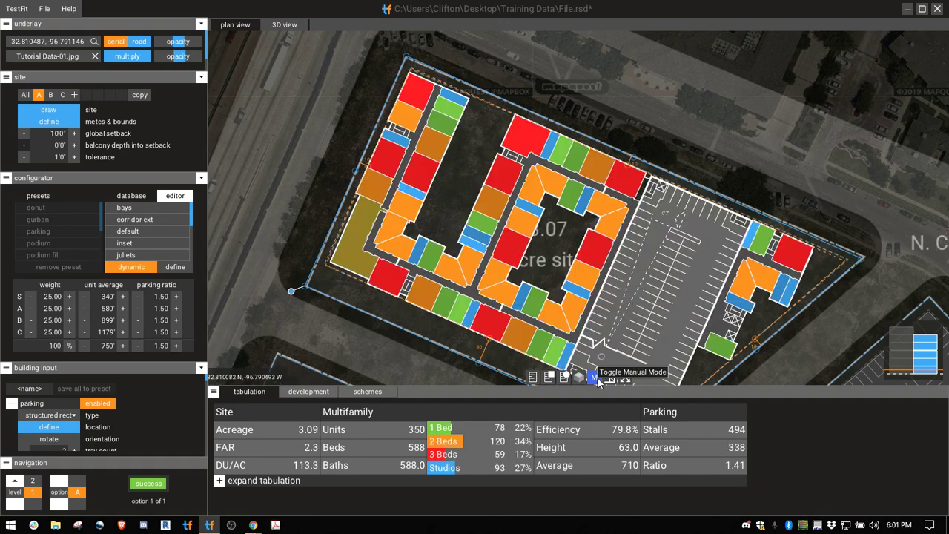
# In manual mode, delete the south corridor segment between the middle corridor and the parking garage.
pyautogui.click(596, 378)
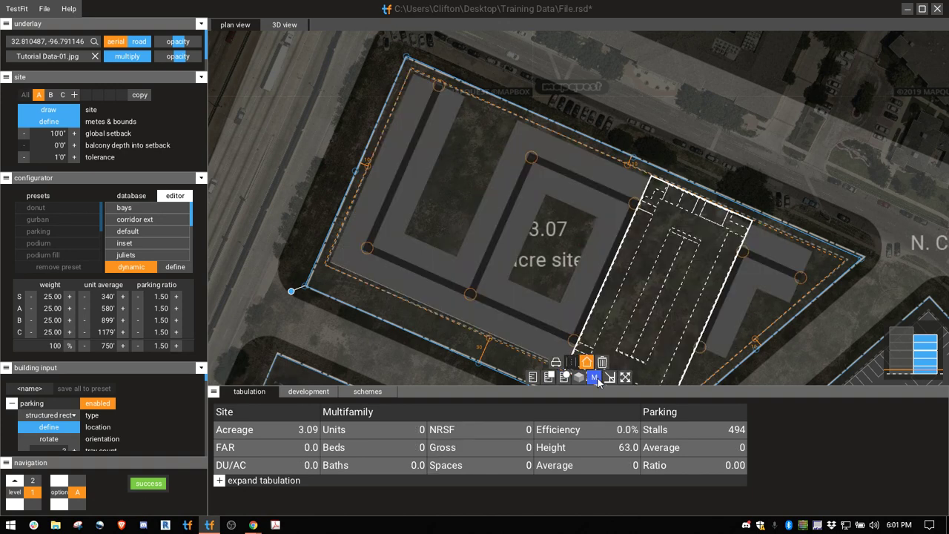
pyautogui.scroll(2, 538, 208)
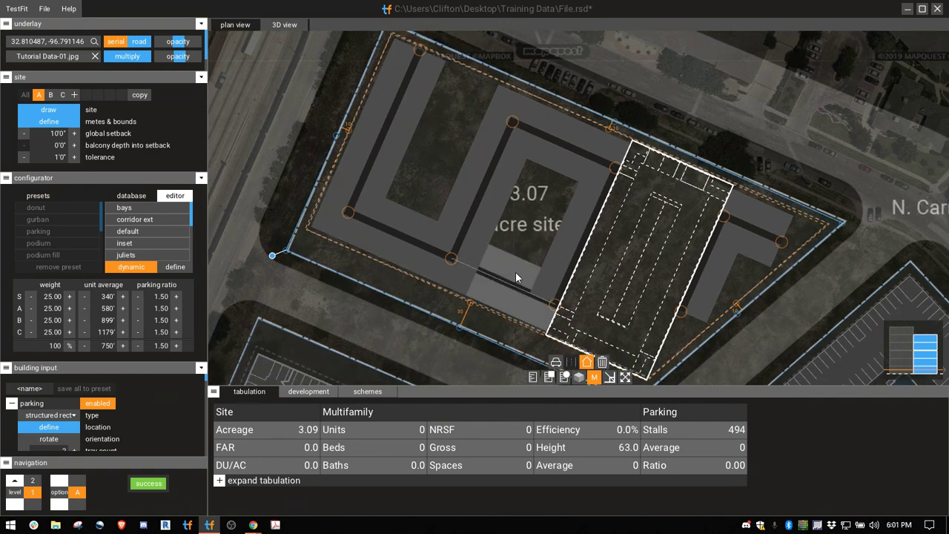
pyautogui.click(514, 275)
pyautogui.moveTo(510, 260); pyautogui.dragTo(558, 186, button='middle')
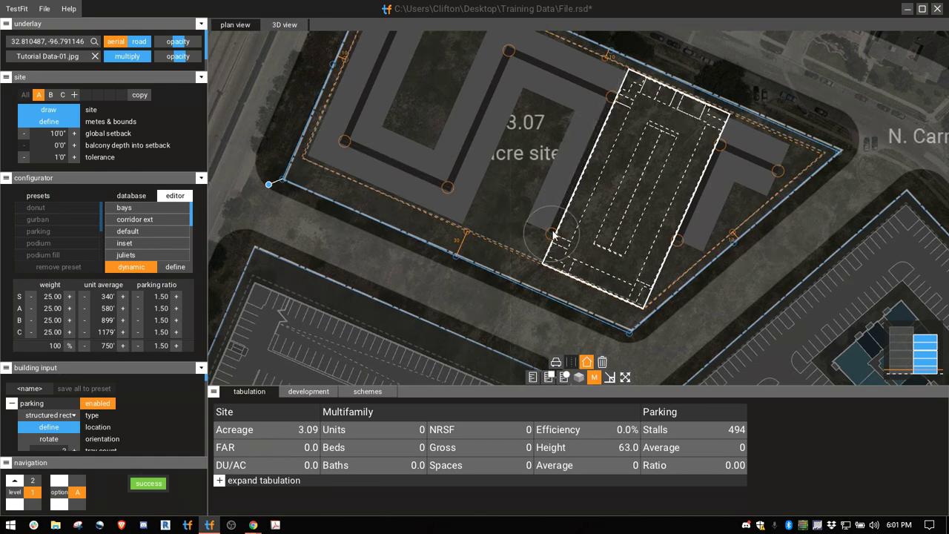
# Extend the corridor along the garage's west side down to the south setback line and regenerate the units.
pyautogui.scroll(3, 560, 212)
pyautogui.moveTo(510, 275); pyautogui.dragTo(504, 230, button='middle')
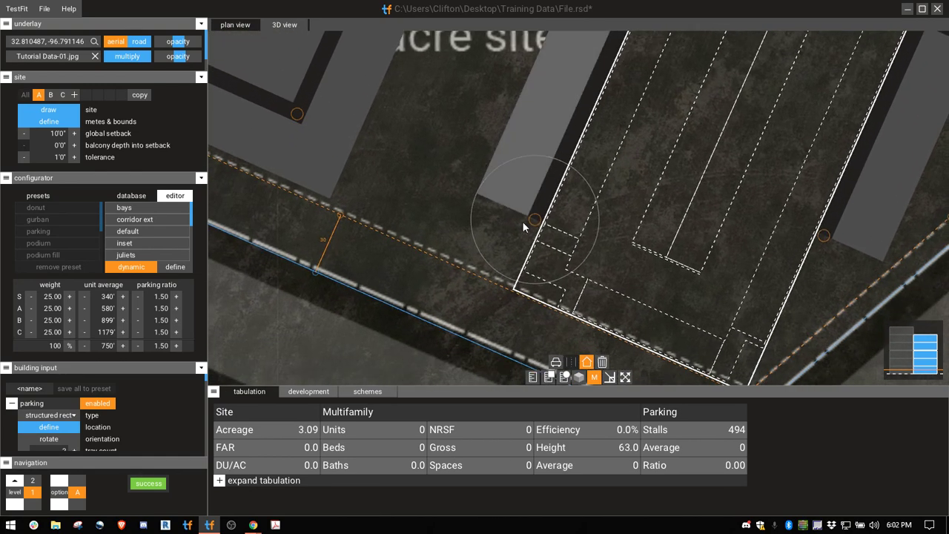
pyautogui.scroll(3, 529, 210)
pyautogui.click(540, 222)
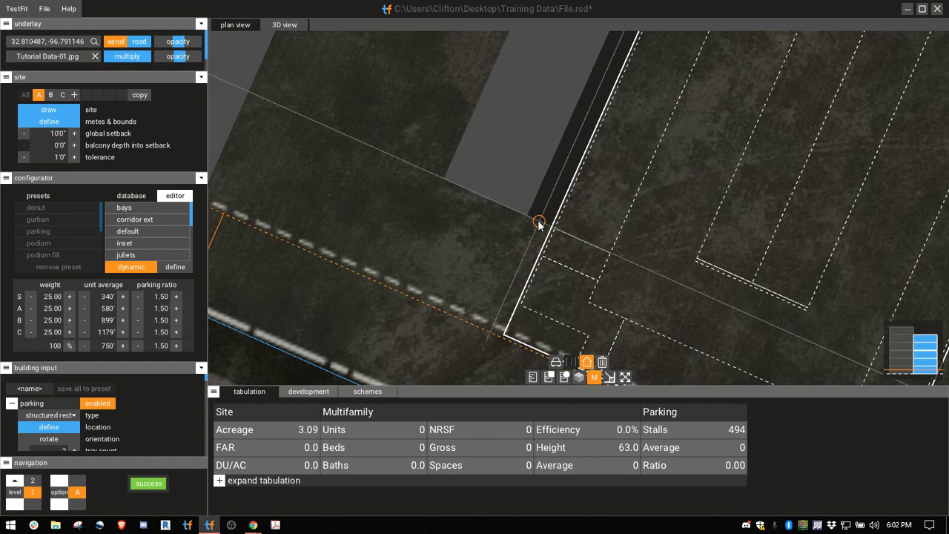
pyautogui.moveTo(531, 239); pyautogui.dragTo(499, 317)
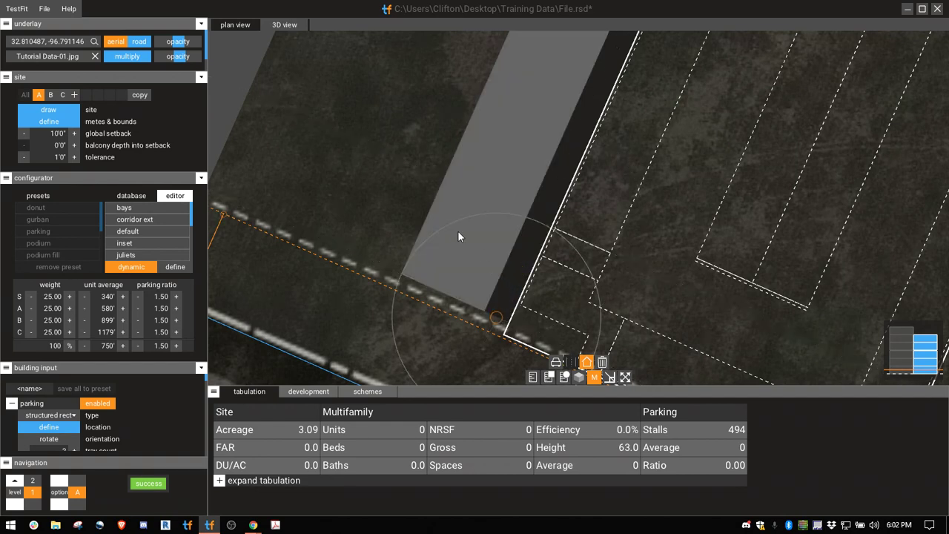
pyautogui.scroll(-3, 440, 222)
pyautogui.scroll(-2, 439, 221)
pyautogui.moveTo(434, 165); pyautogui.dragTo(519, 259, button='middle')
pyautogui.click(594, 377)
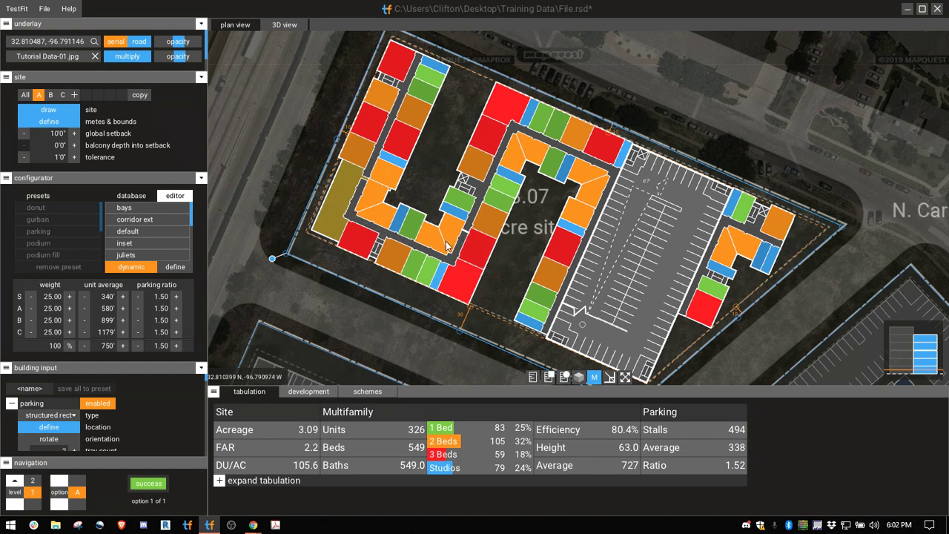
# Skew the middle corridor by moving its south node slightly east and its north node slightly west, regenerating the units.
pyautogui.click(596, 377)
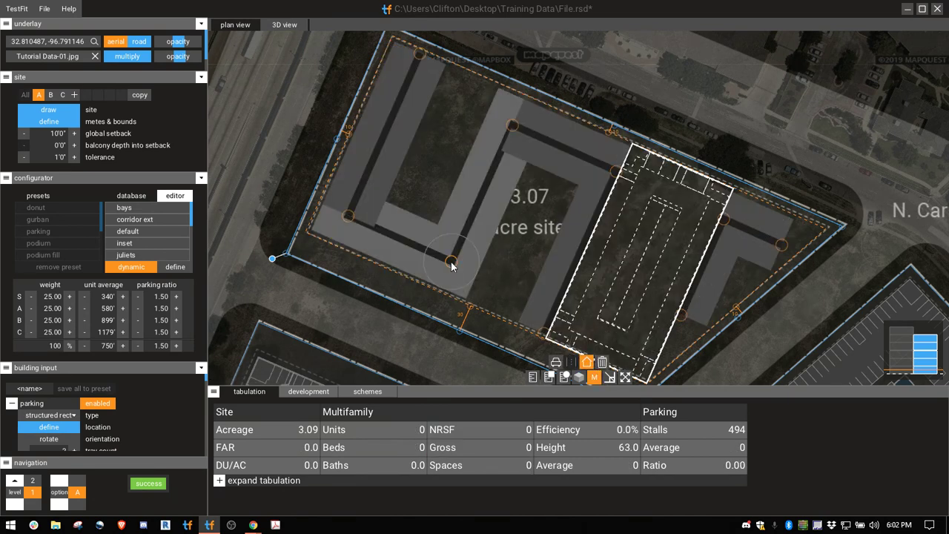
pyautogui.moveTo(451, 262); pyautogui.dragTo(464, 267)
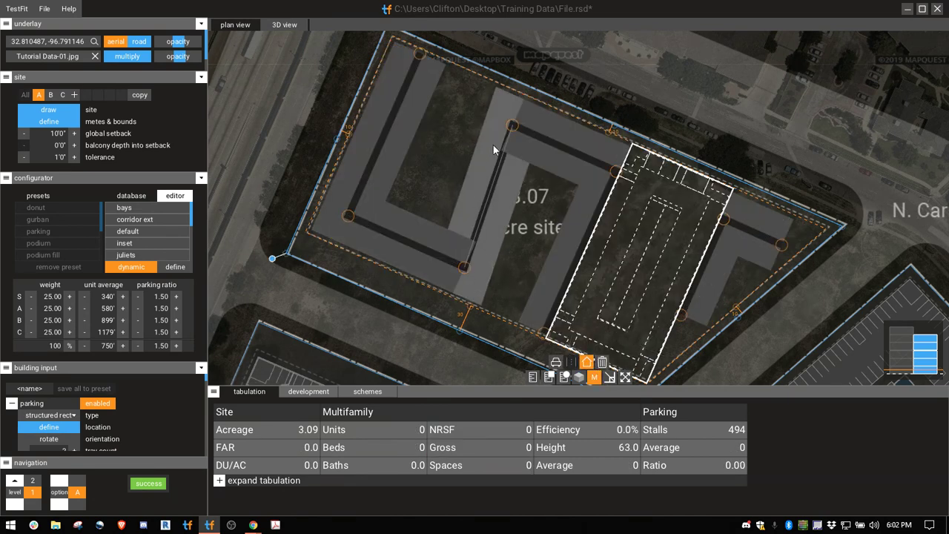
pyautogui.moveTo(513, 125); pyautogui.dragTo(502, 121)
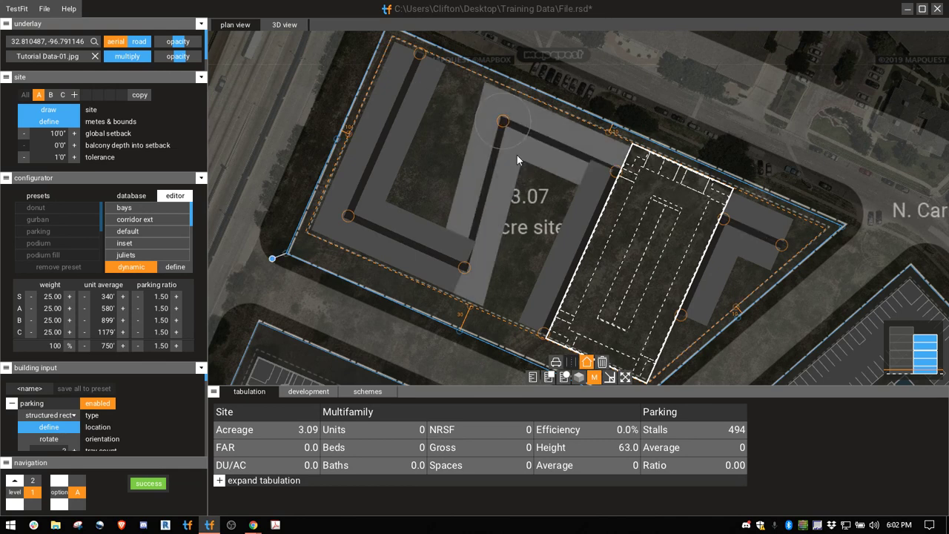
pyautogui.click(594, 378)
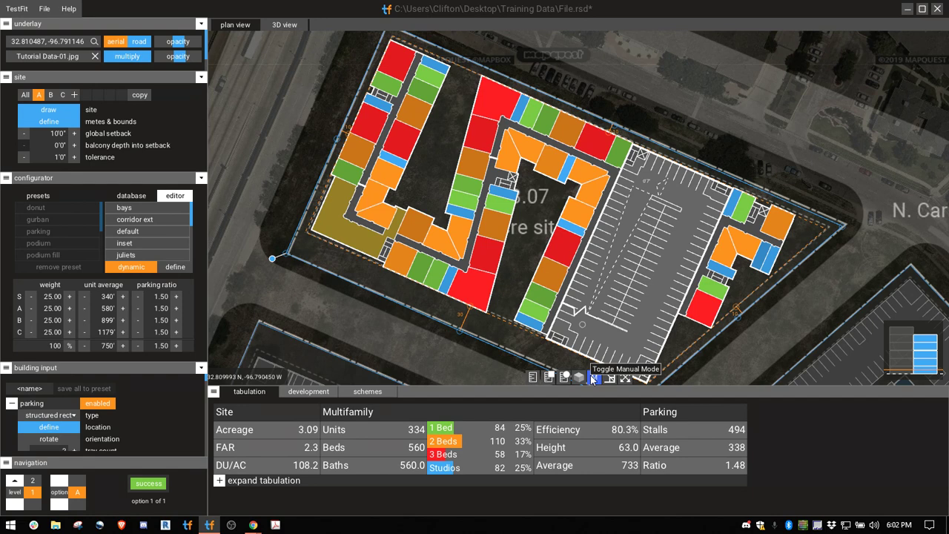
# Slant the middle corridor diagonally by moving its south node west and its north node east, and regenerate the units.
pyautogui.click(593, 378)
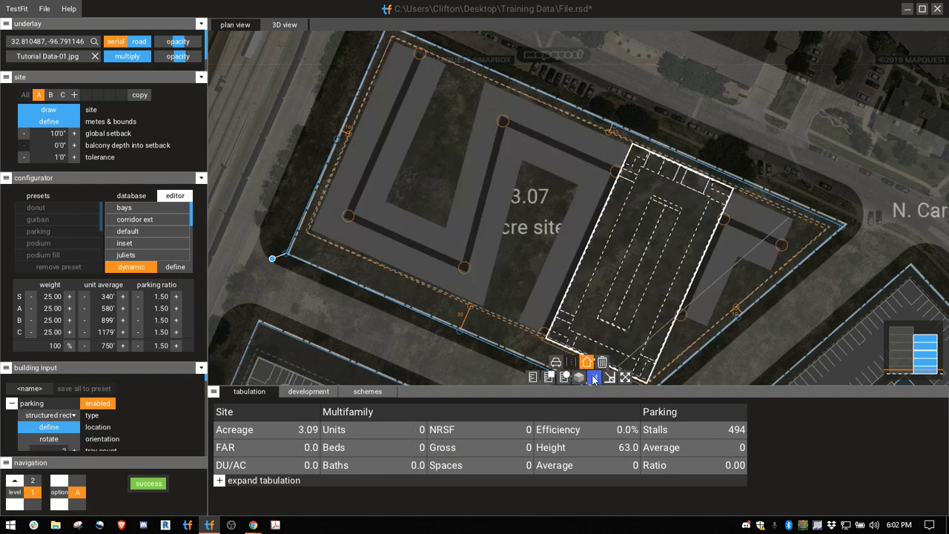
pyautogui.moveTo(448, 266); pyautogui.dragTo(427, 255)
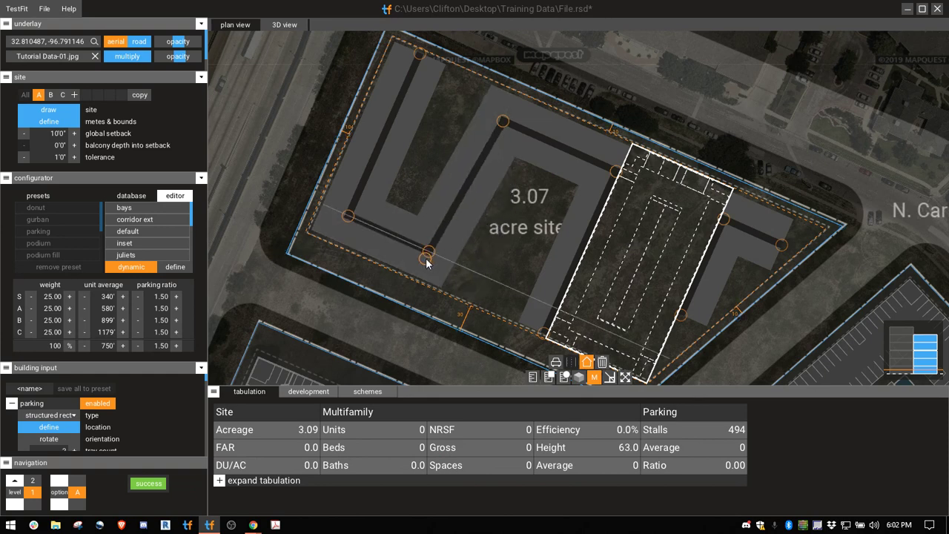
pyautogui.moveTo(503, 124); pyautogui.dragTo(533, 140)
pyautogui.click(596, 378)
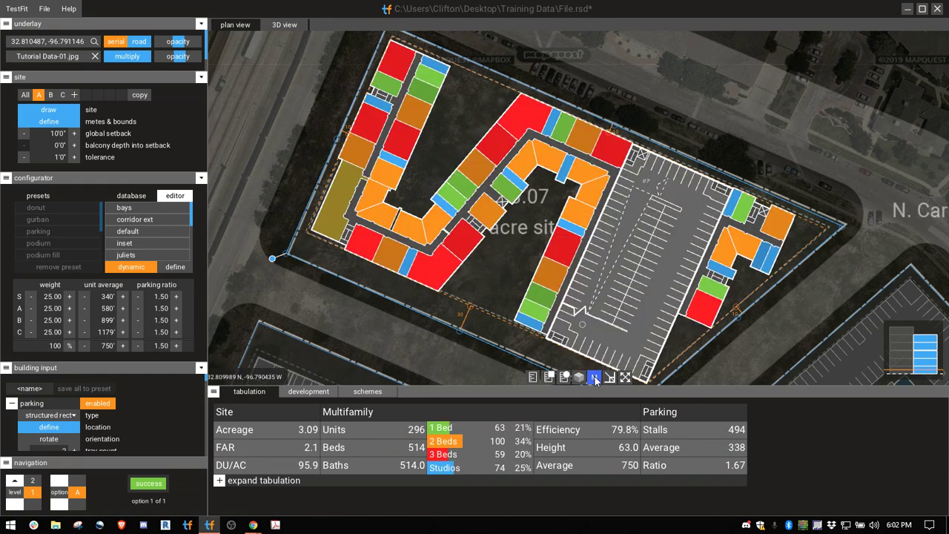
# Replace the westernmost corridor with a new one from the middle corridor's north node to the site's northwest corner, and regenerate the units.
pyautogui.click(596, 378)
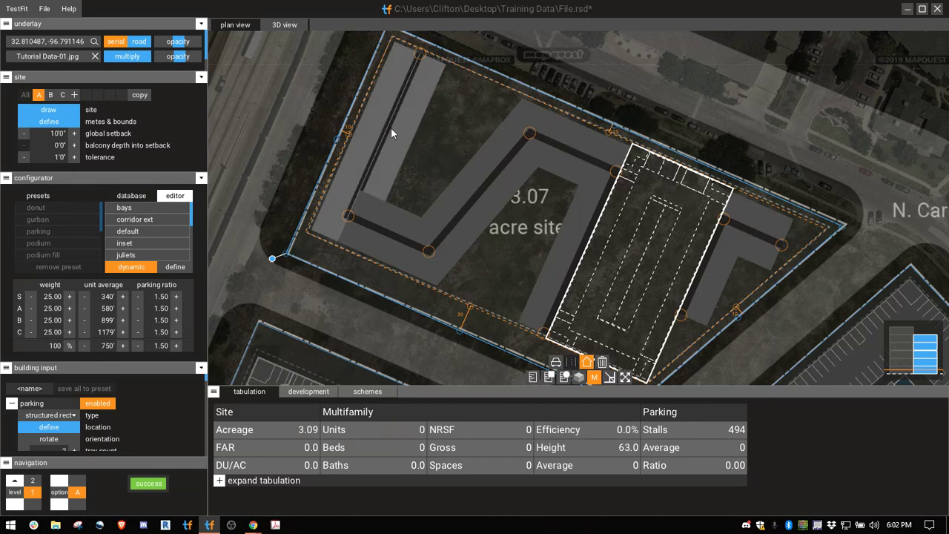
pyautogui.press('Delete')
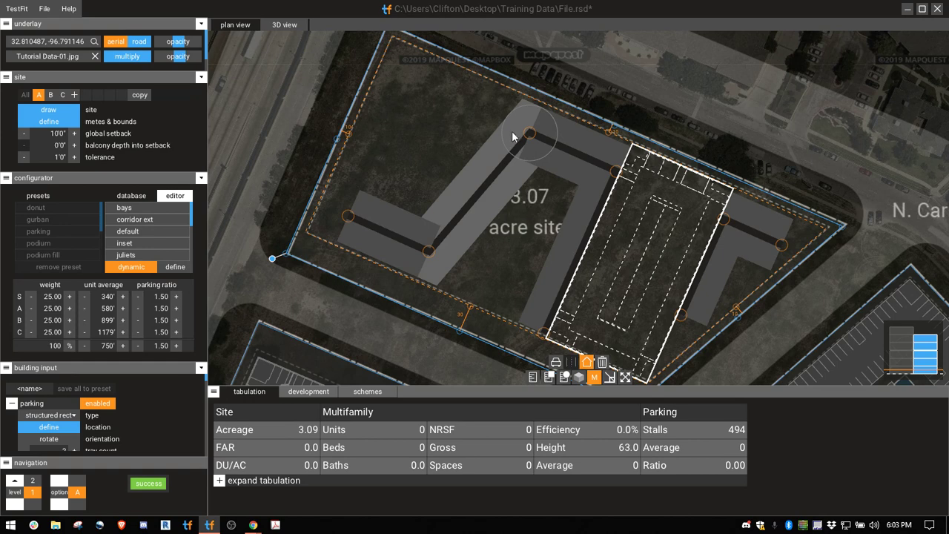
pyautogui.moveTo(512, 134); pyautogui.dragTo(387, 86)
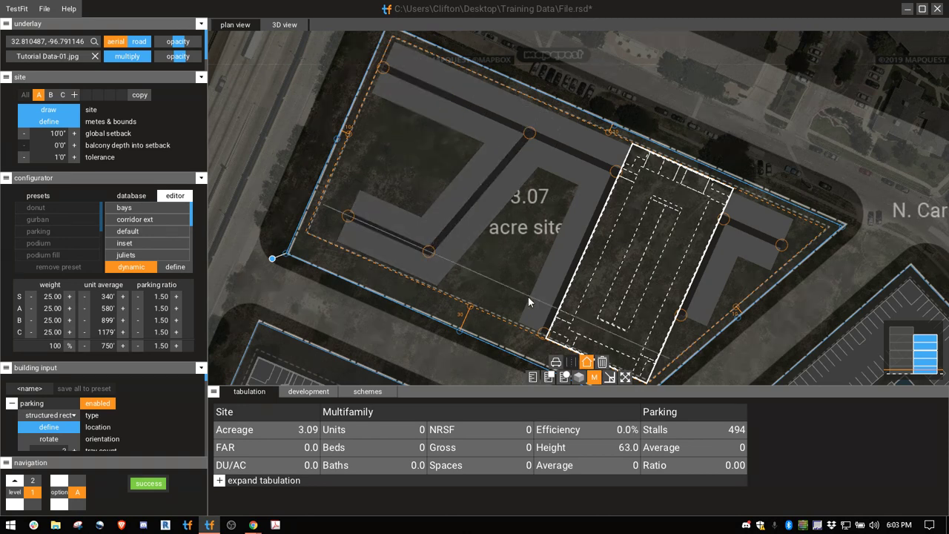
pyautogui.click(594, 379)
pyautogui.click(595, 380)
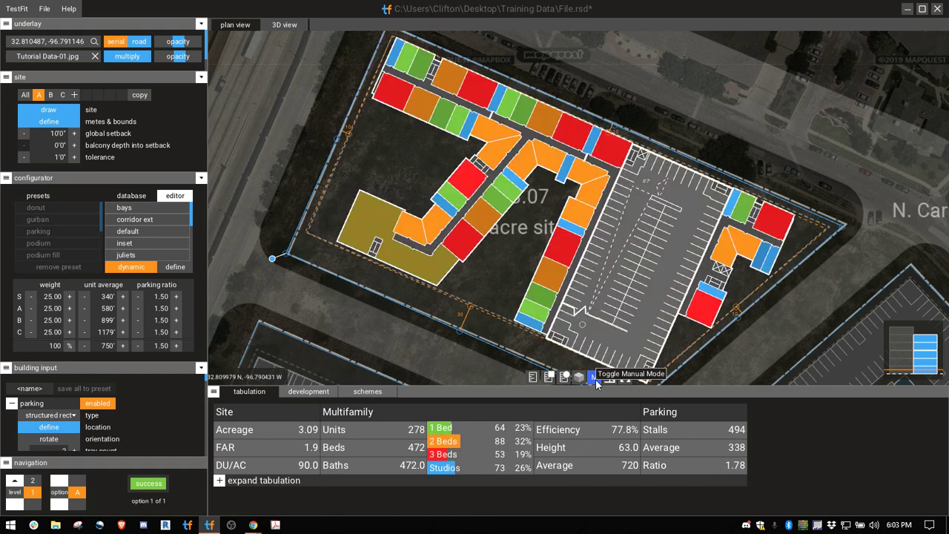
# Turn on snapping in manual mode and move the middle corridor's south node east so the corridor runs perpendicular to the north corridor.
pyautogui.click(596, 378)
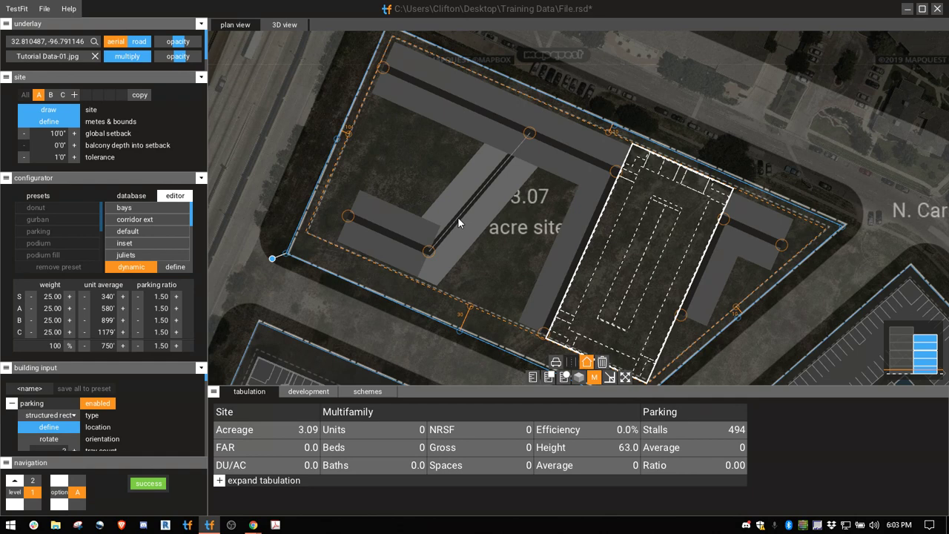
pyautogui.moveTo(431, 251)
pyautogui.mouseDown()
pyautogui.moveTo(469, 275)
pyautogui.moveTo(418, 250)
pyautogui.moveTo(476, 275)
pyautogui.moveTo(406, 239)
pyautogui.moveTo(445, 256)
pyautogui.moveTo(419, 248)
pyautogui.moveTo(412, 234)
pyautogui.moveTo(467, 265)
pyautogui.moveTo(417, 245)
pyautogui.mouseUp()
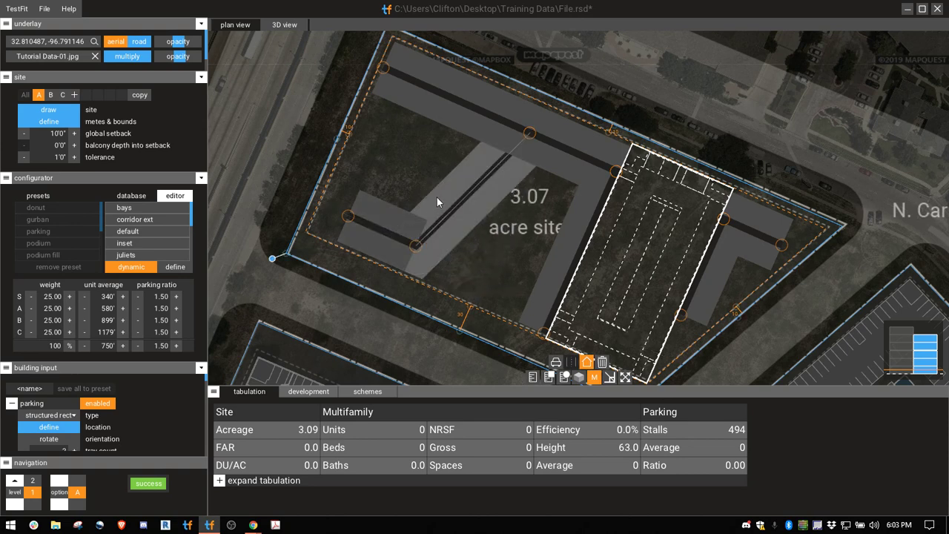
pyautogui.click(610, 378)
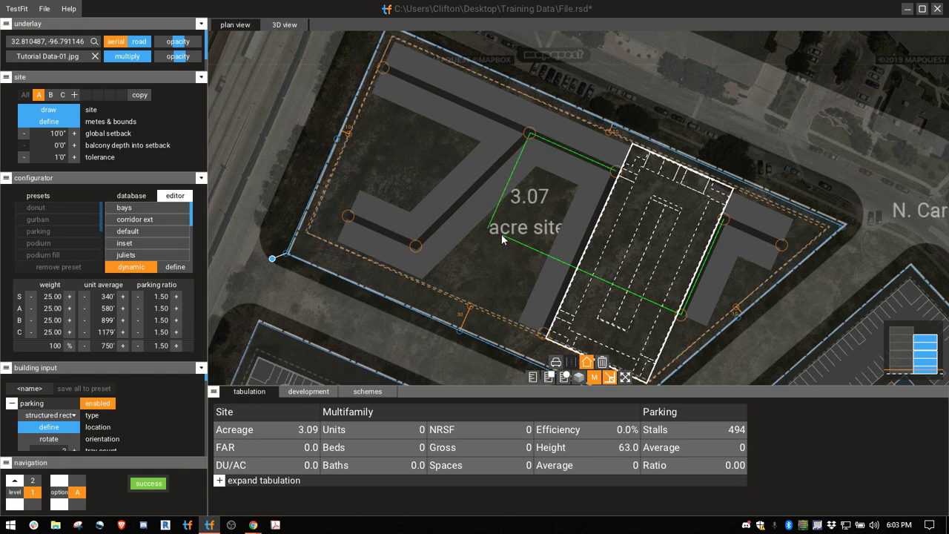
pyautogui.moveTo(415, 258); pyautogui.dragTo(469, 270)
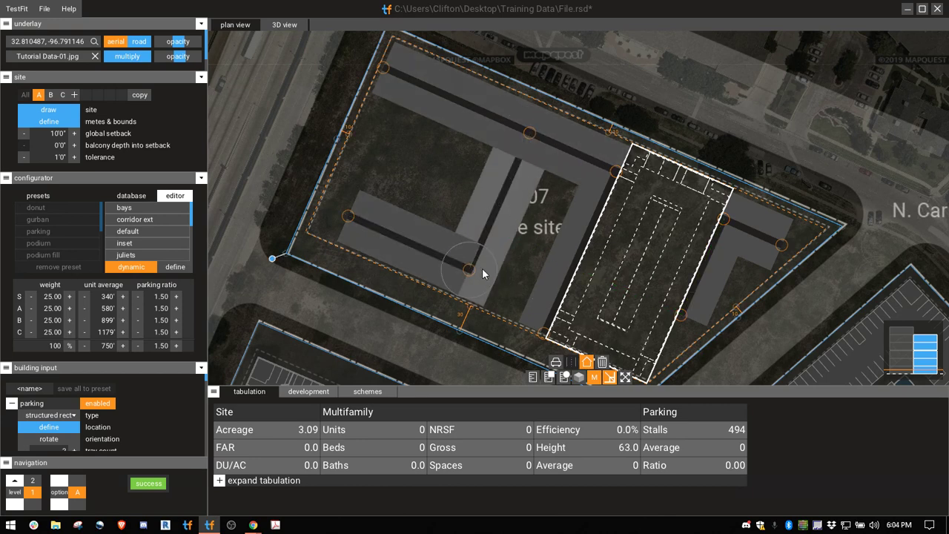
# Extend the southwest corridor by moving its west node out to the site's west setback, and regenerate the units.
pyautogui.click(597, 379)
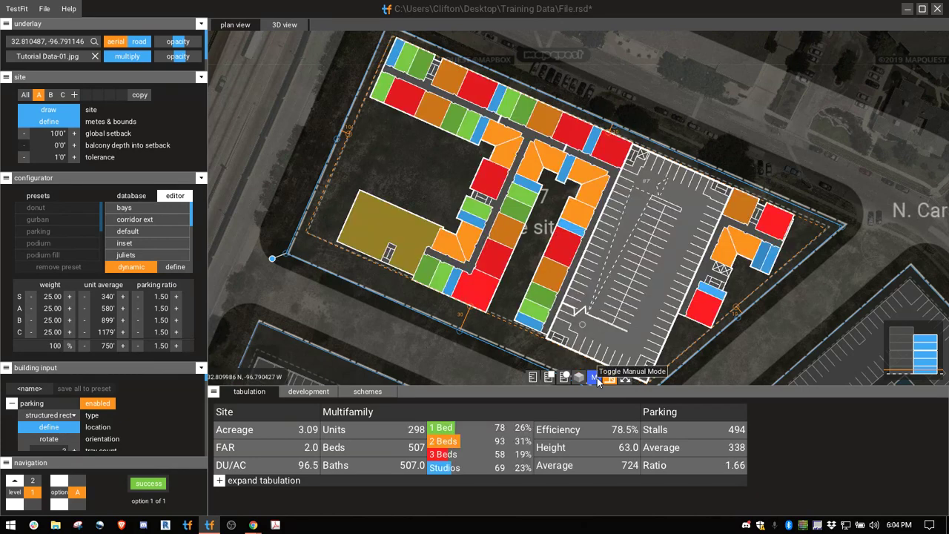
pyautogui.click(597, 379)
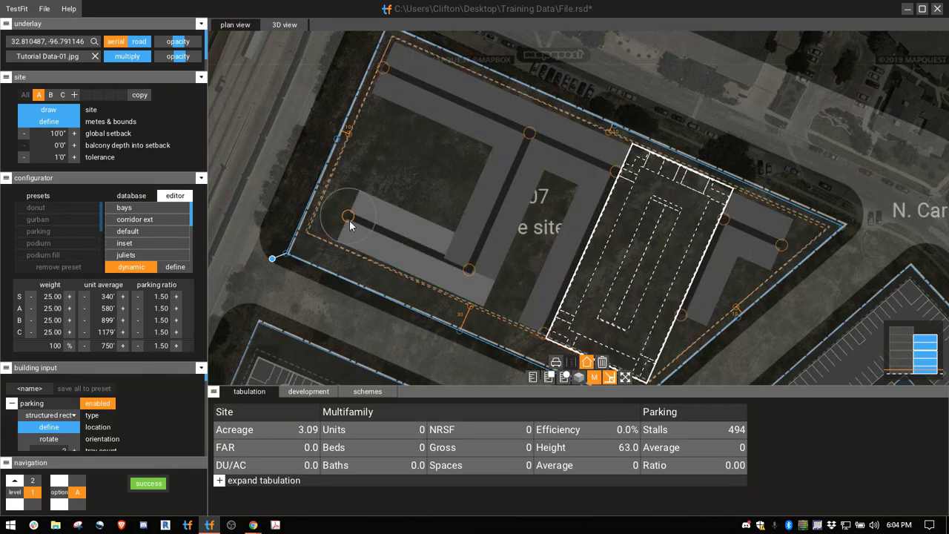
pyautogui.moveTo(352, 224); pyautogui.dragTo(328, 215)
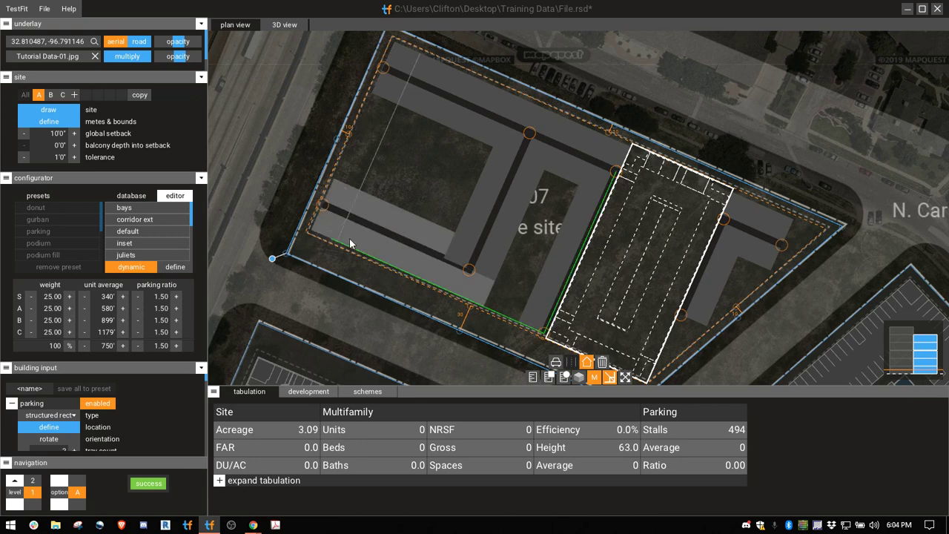
pyautogui.click(594, 379)
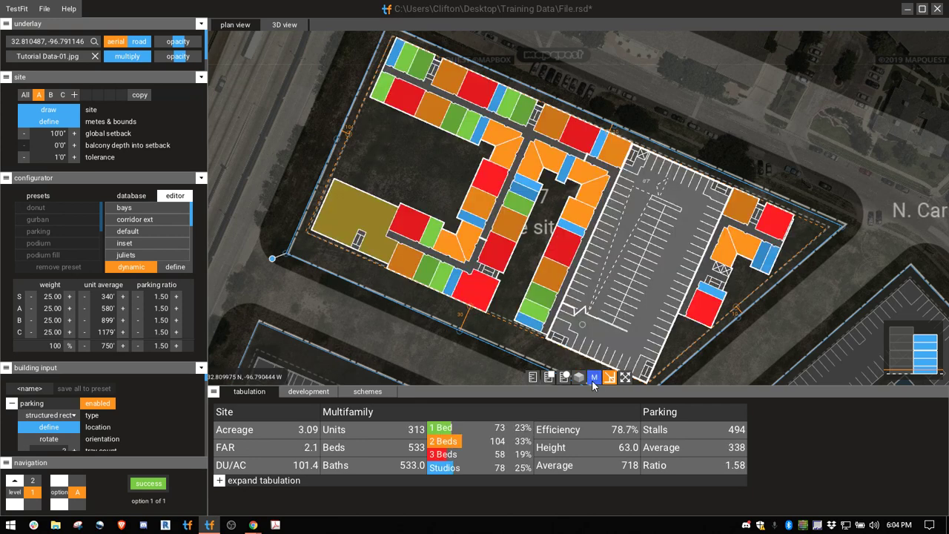
pyautogui.moveTo(598, 306); pyautogui.dragTo(598, 299, button='middle')
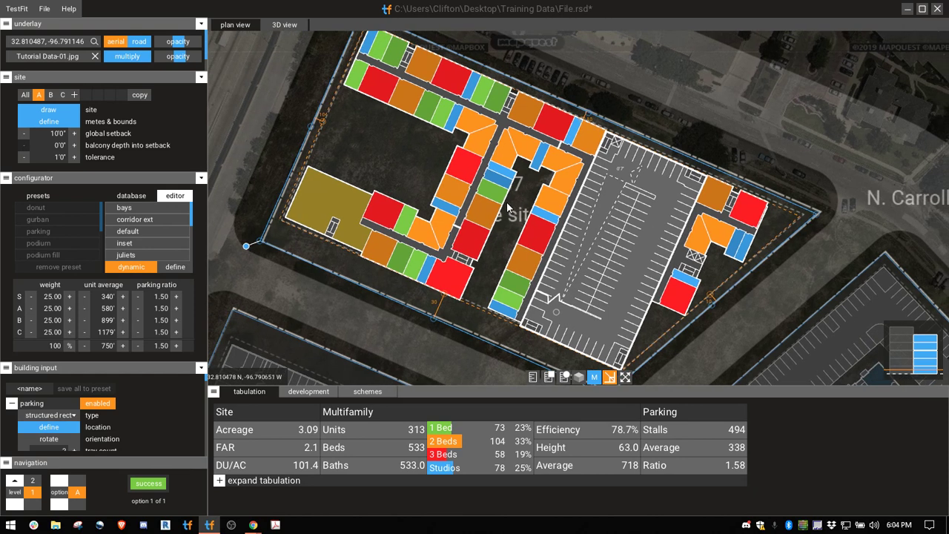
pyautogui.moveTo(508, 203); pyautogui.dragTo(501, 207, button='middle')
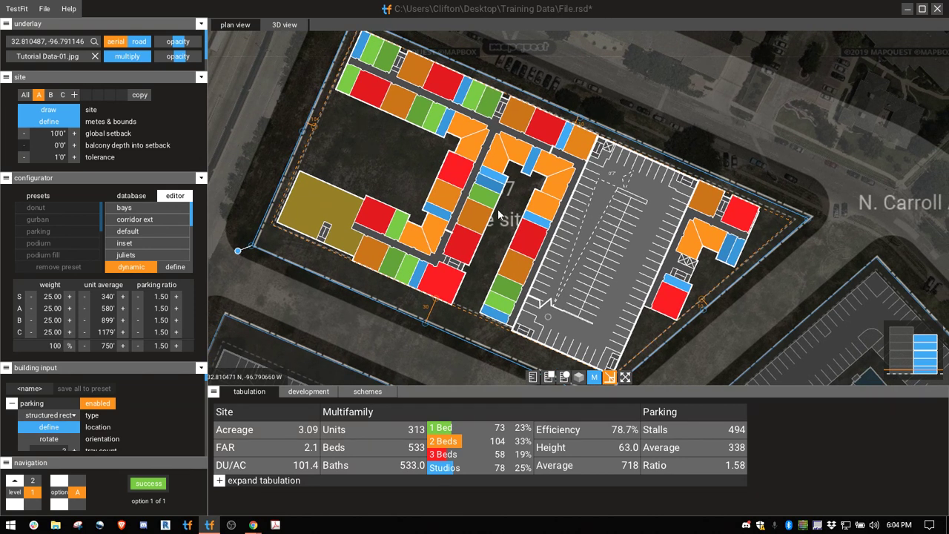
# Redraw the middle corridor further west off the north corridor, with the southwest corridor running from its south node to the west setback, and regenerate the units.
pyautogui.click(594, 377)
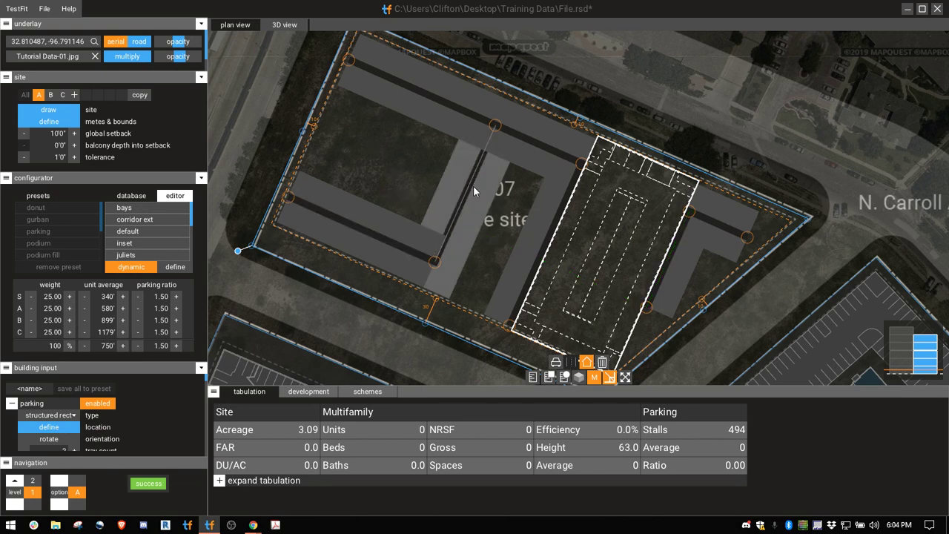
pyautogui.click(467, 191)
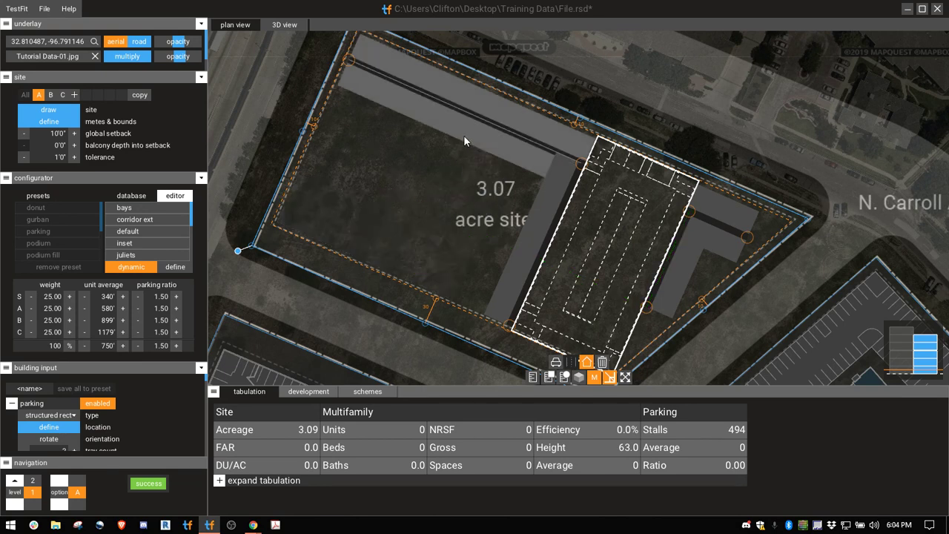
pyautogui.click(471, 113)
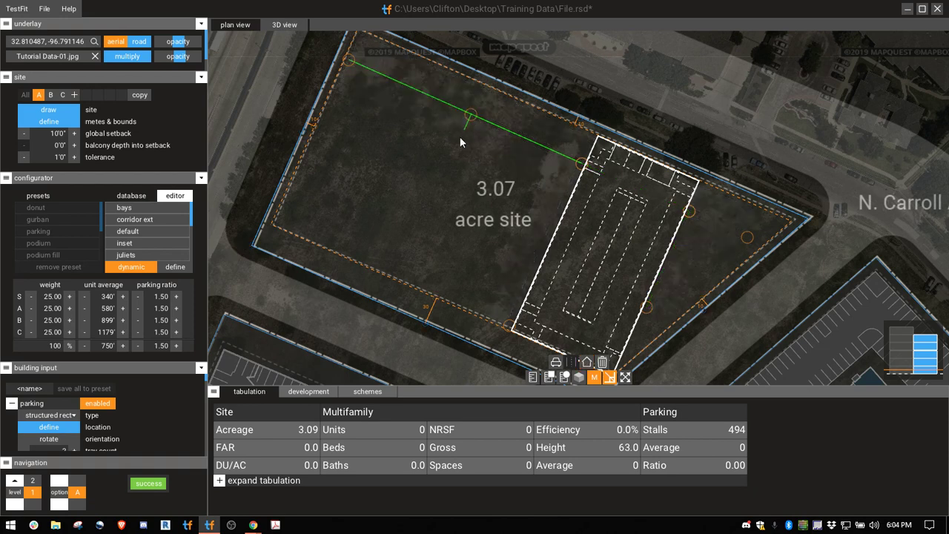
pyautogui.click(406, 260)
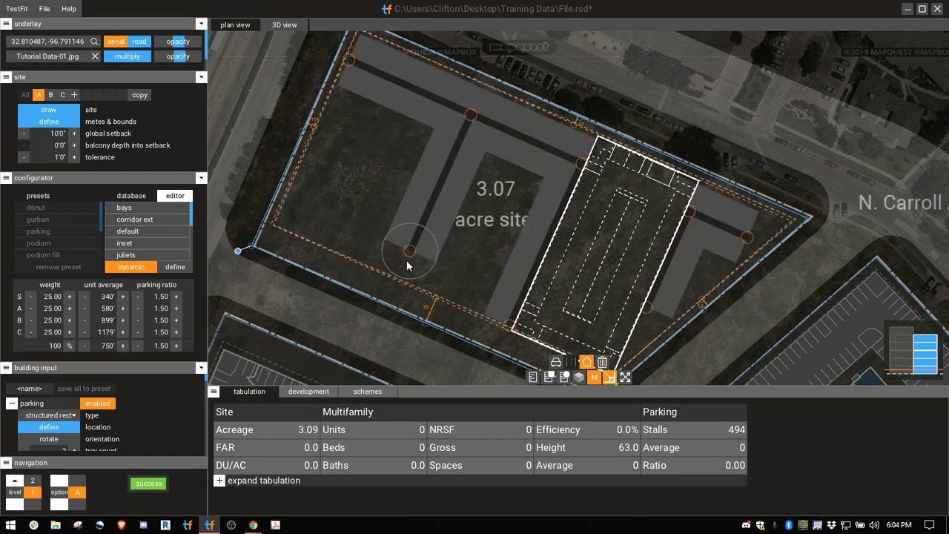
pyautogui.click(299, 211)
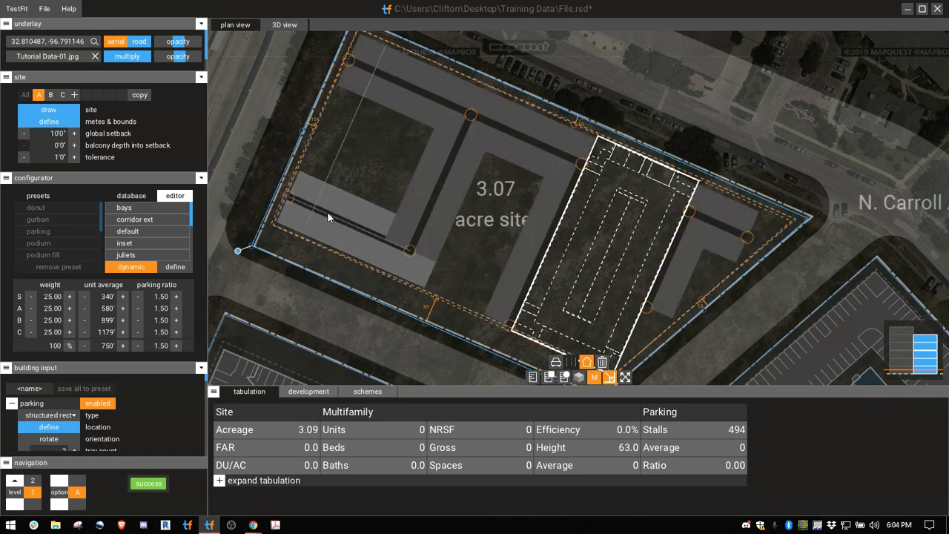
pyautogui.click(594, 378)
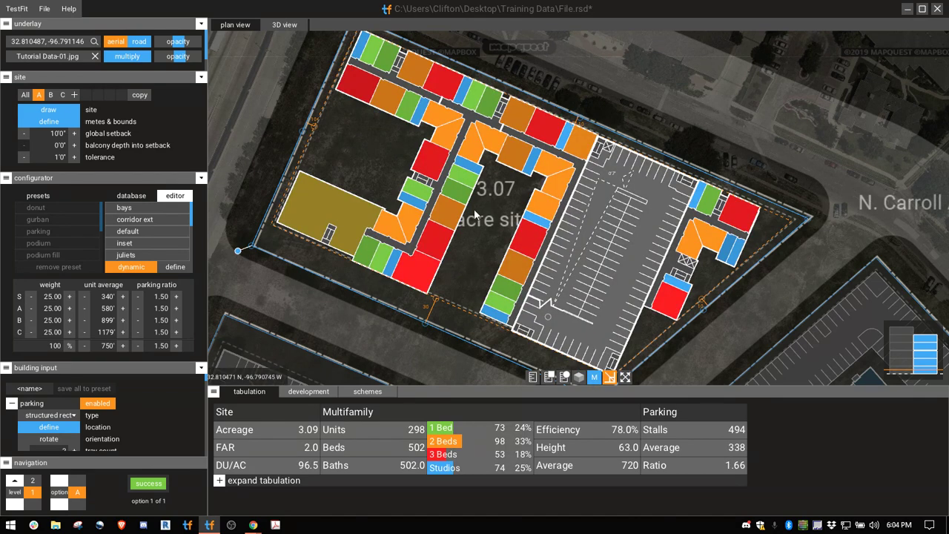
# Try pulling the middle corridor's north junction node southwest into the courtyard with the units regenerated, and restore the junction on the north corridor.
pyautogui.click(596, 378)
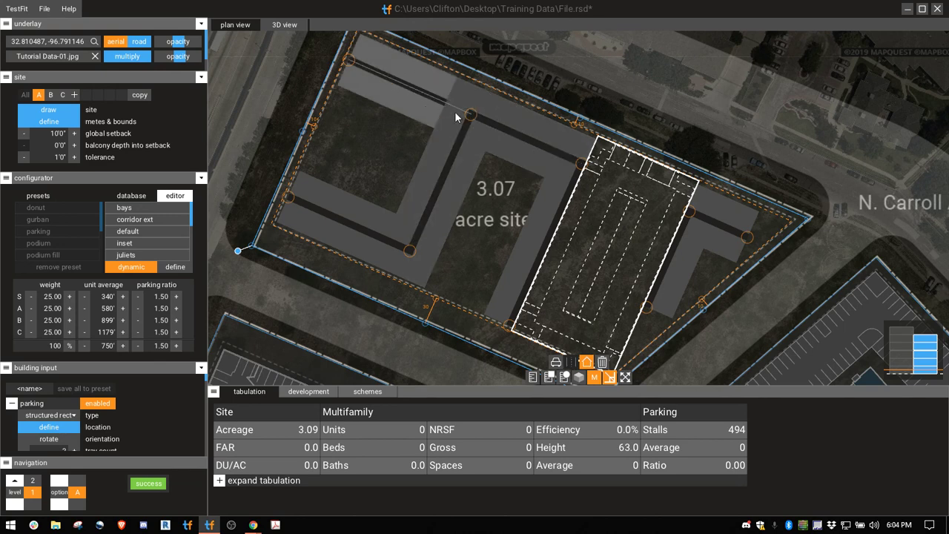
pyautogui.moveTo(470, 118); pyautogui.dragTo(464, 132)
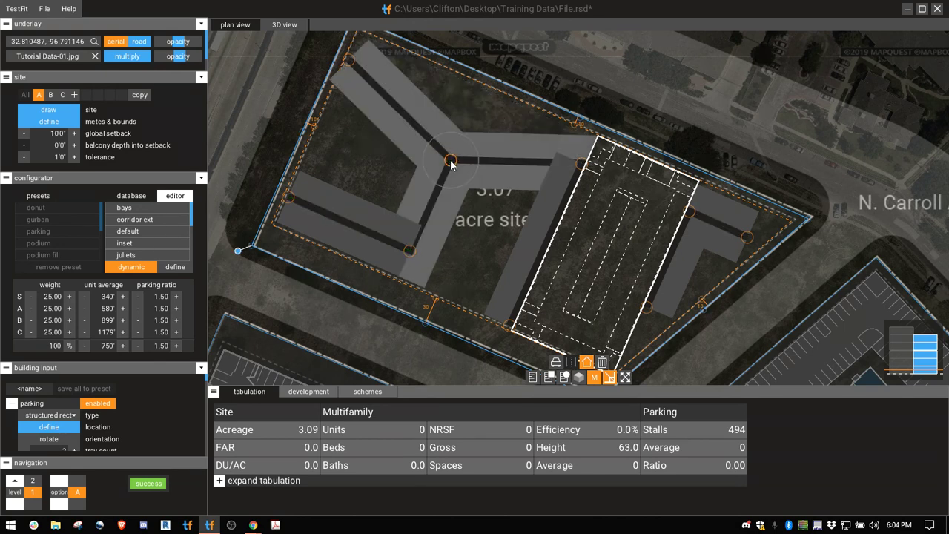
pyautogui.click(598, 377)
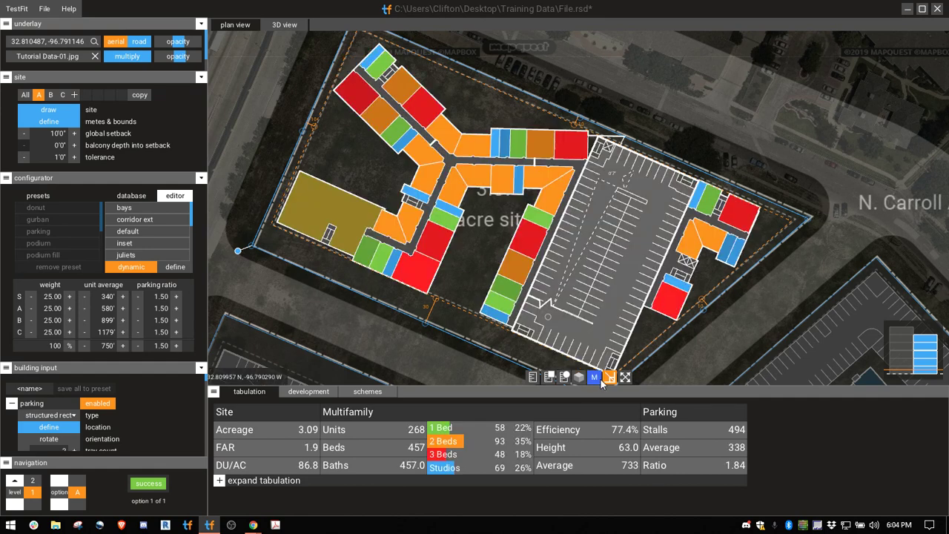
pyautogui.click(598, 378)
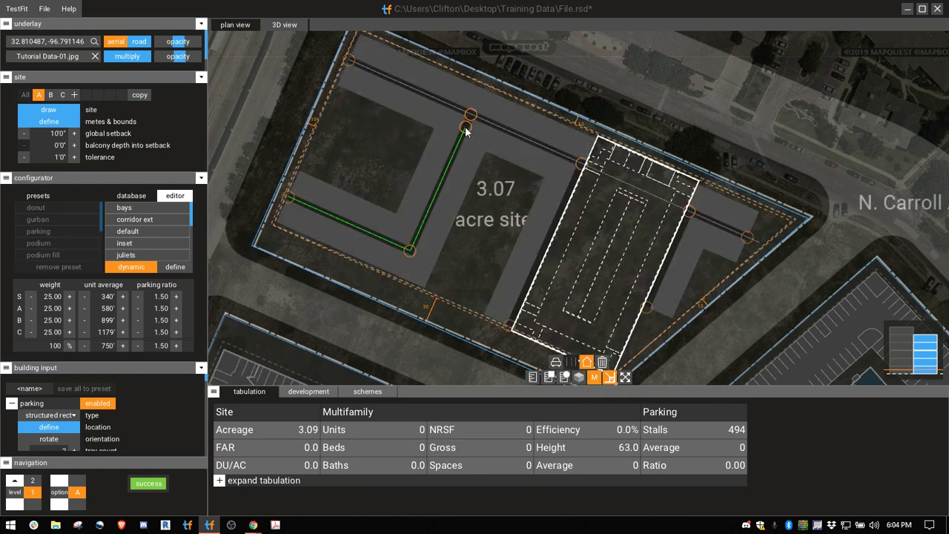
pyautogui.click(472, 126)
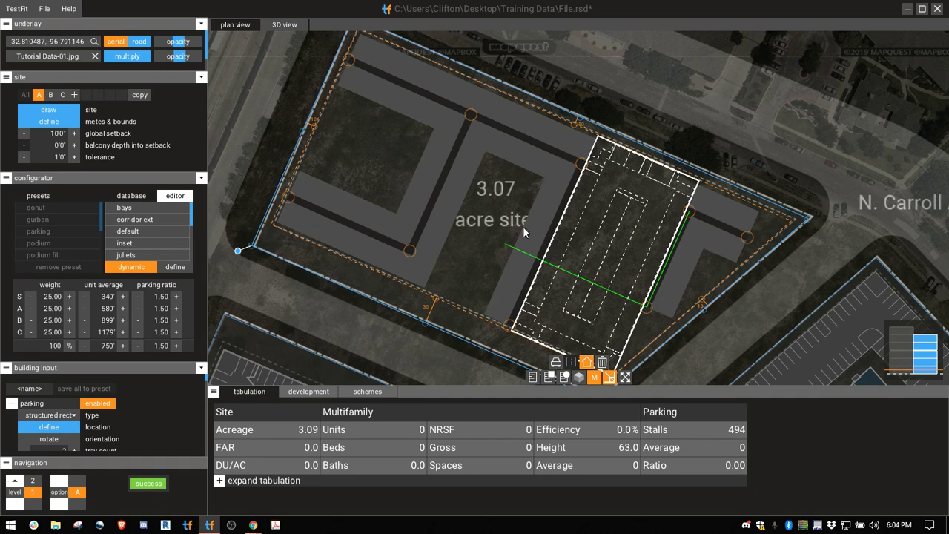
# Try to extend the corridor east of the garage by moving its east node beyond the site boundary, and regenerate the units.
pyautogui.moveTo(691, 266); pyautogui.dragTo(674, 244, button='middle')
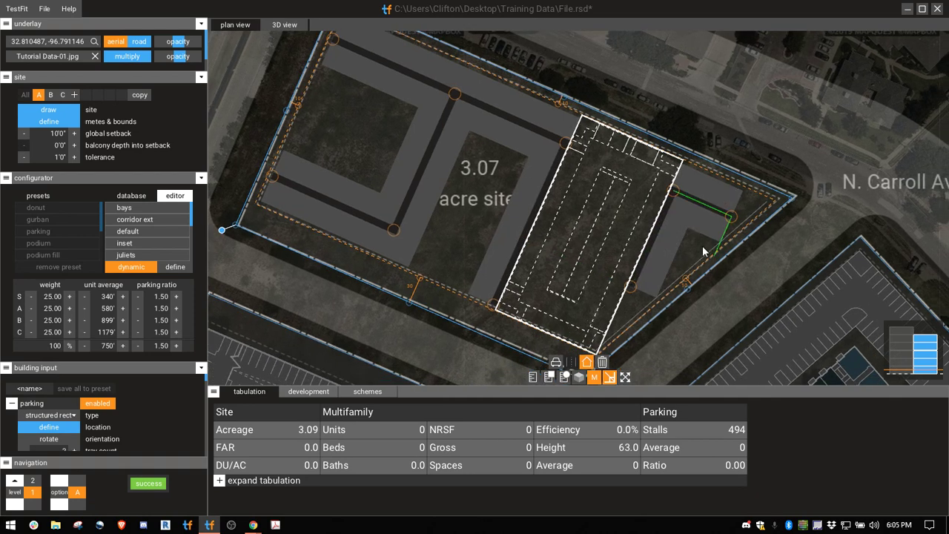
pyautogui.click(731, 219)
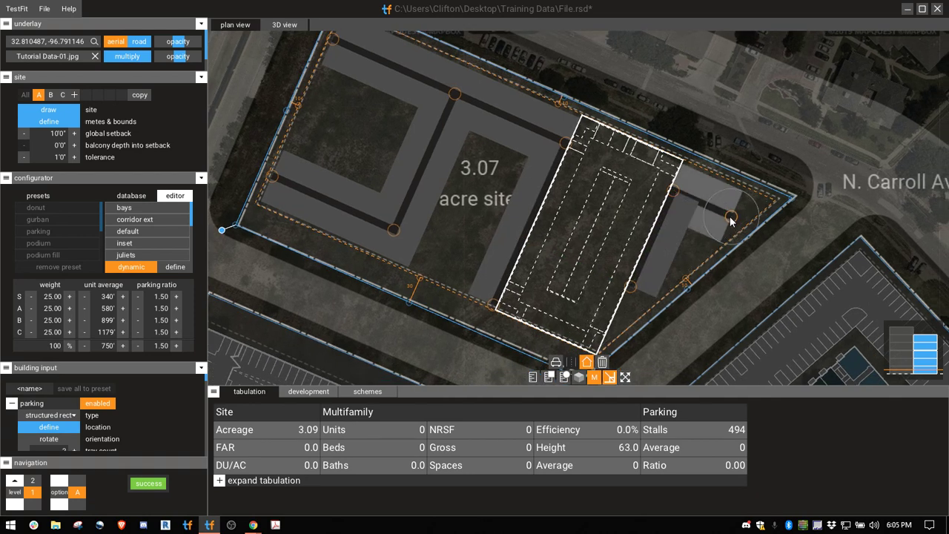
pyautogui.moveTo(732, 219); pyautogui.dragTo(813, 255)
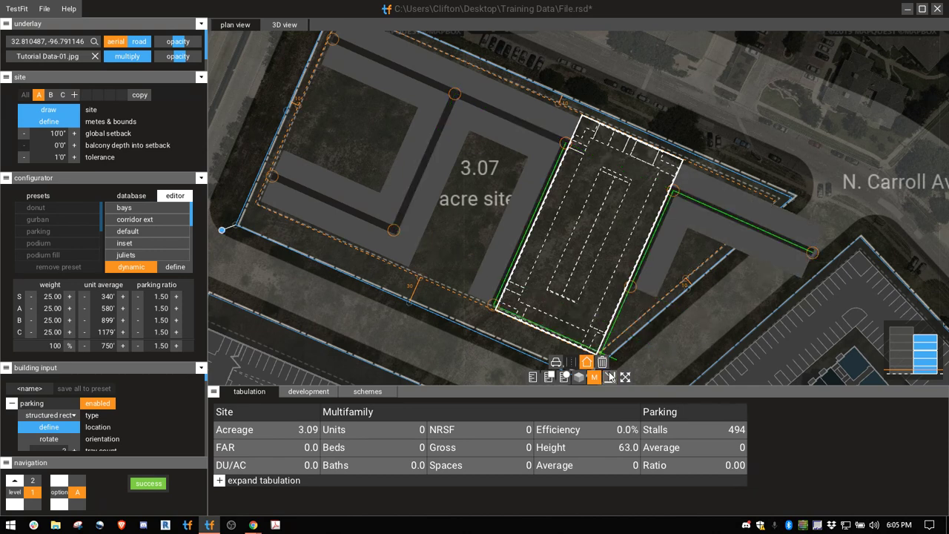
pyautogui.click(595, 378)
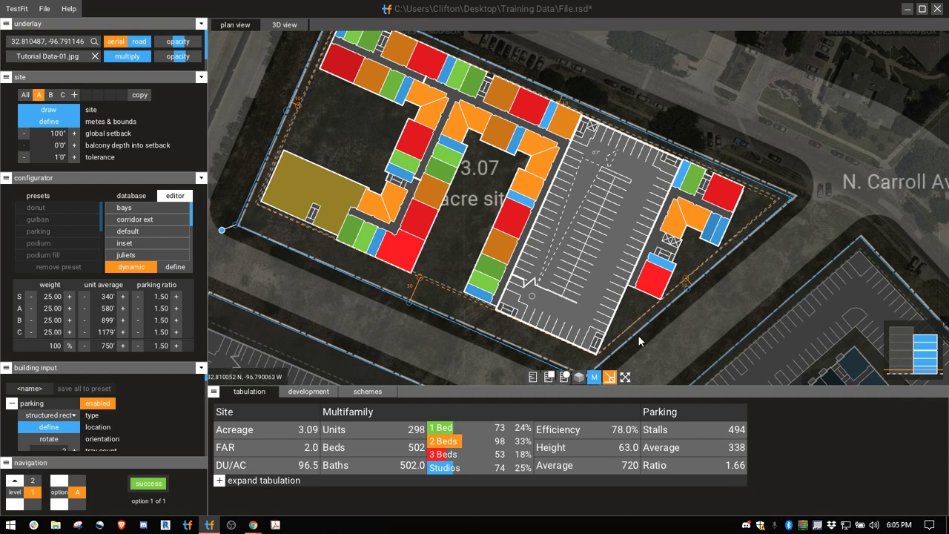
# Delete the short northeast corridor east of the garage, keeping the corridor along the garage's east side, and regenerate the units.
pyautogui.click(595, 378)
pyautogui.moveTo(790, 249); pyautogui.dragTo(687, 146)
pyautogui.scroll(3, 692, 176)
pyautogui.scroll(2, 683, 180)
pyautogui.scroll(-4, 704, 243)
pyautogui.moveTo(506, 246); pyautogui.dragTo(558, 215, button='middle')
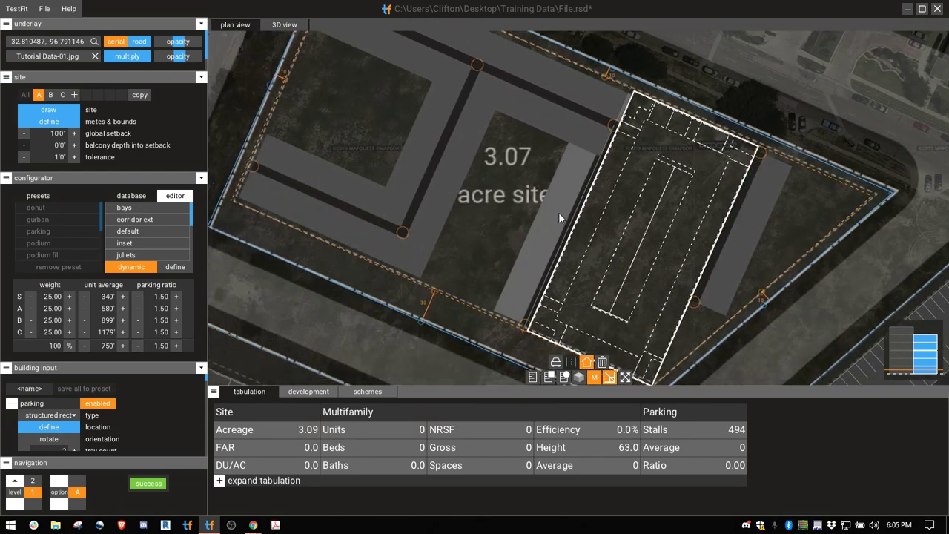
pyautogui.scroll(-2, 510, 260)
pyautogui.scroll(-1, 512, 254)
pyautogui.scroll(2, 521, 255)
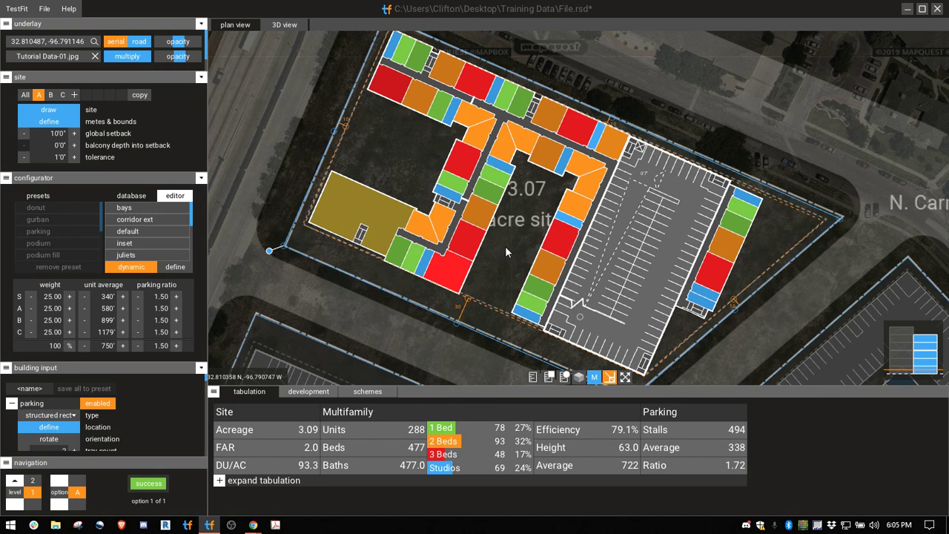
pyautogui.moveTo(514, 247); pyautogui.dragTo(499, 216, button='middle')
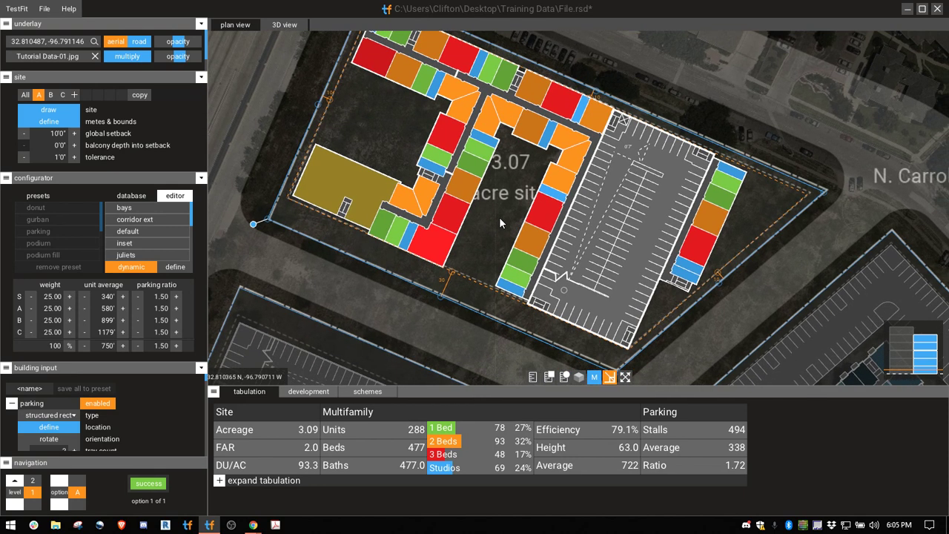